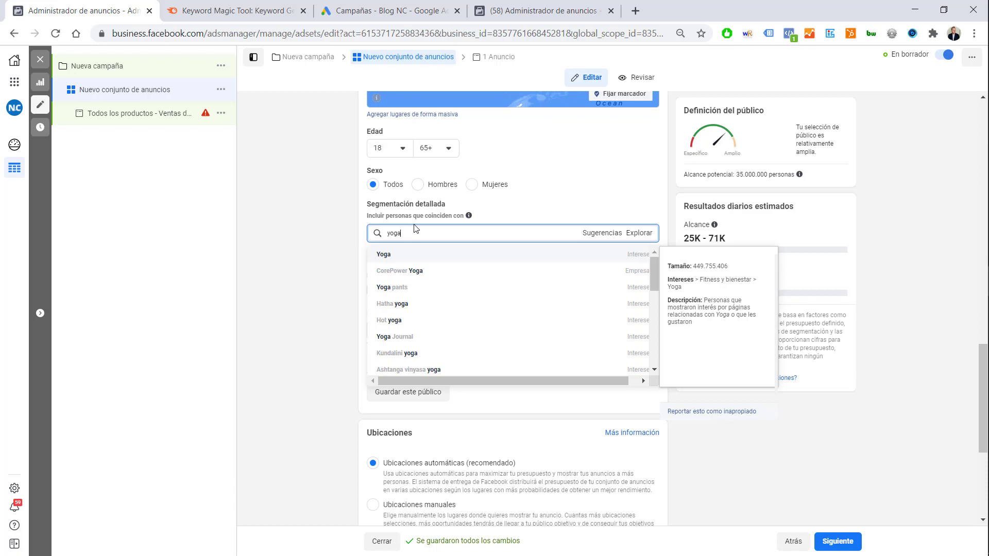
# Step: Add the Yoga interest to the ad set's detailed targeting and bring up the suggested related interests
pyautogui.click(400, 255)
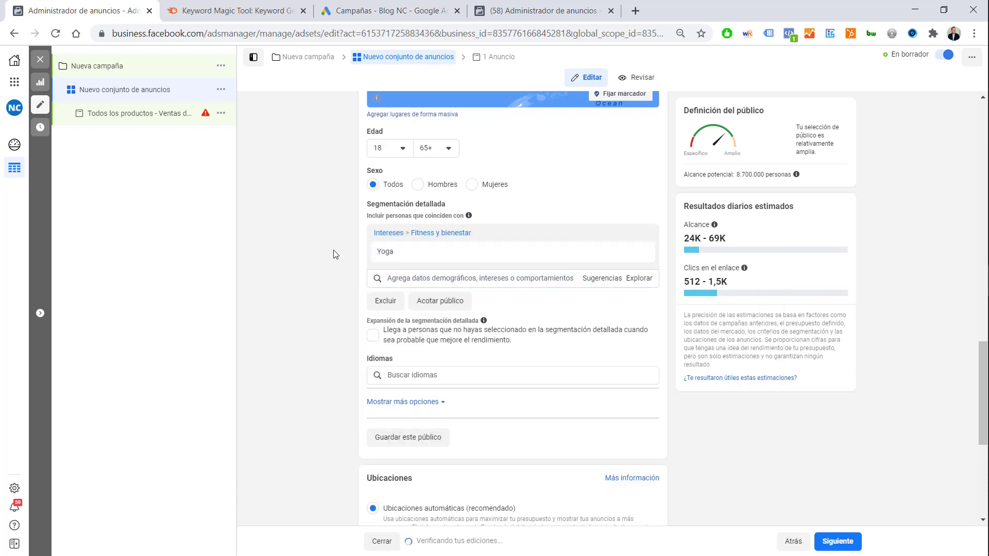
pyautogui.click(601, 280)
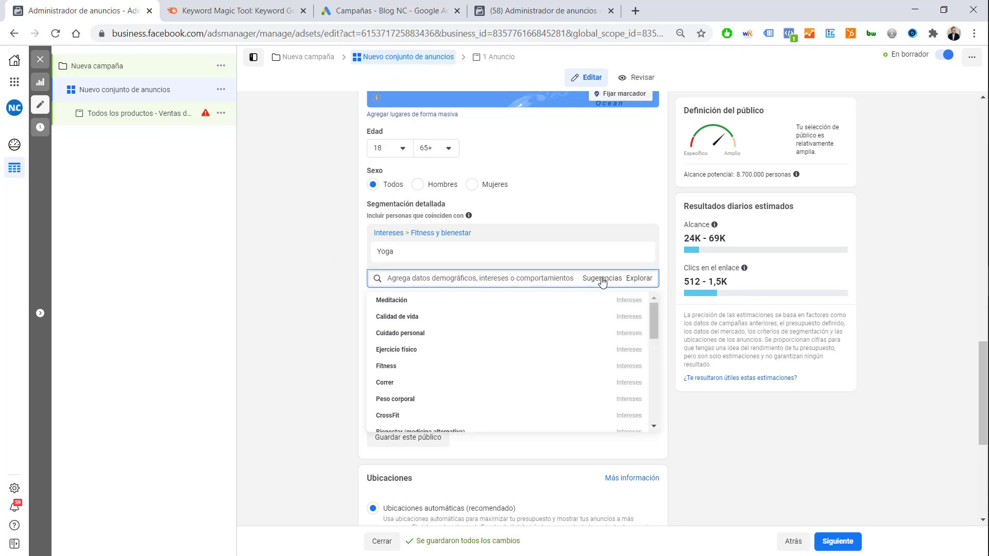
pyautogui.moveTo(475, 320)
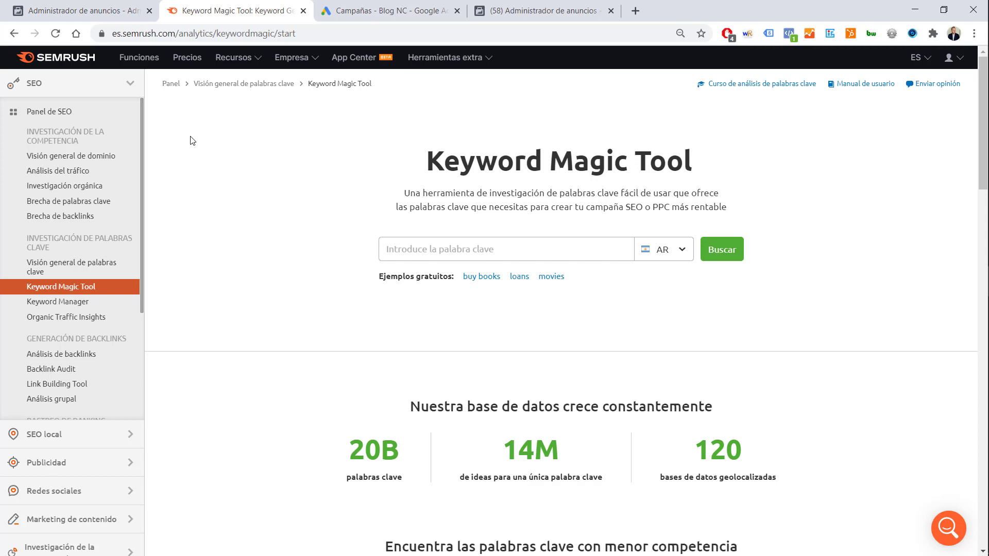
# Step: Search Semrush's Keyword Magic Tool for "yoga casa" in the Argentina database
pyautogui.click(420, 249)
pyautogui.write('yo')
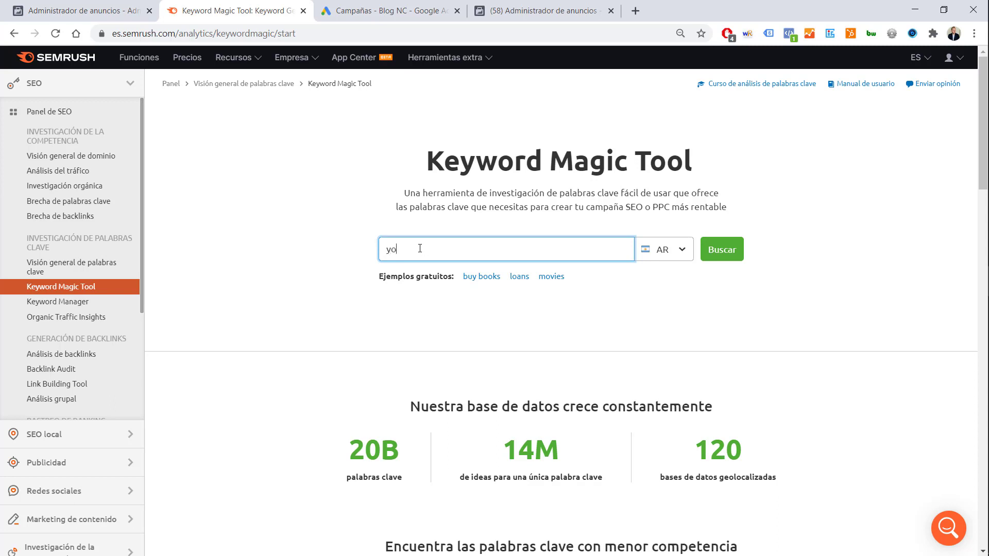
pyautogui.write('ga casa')
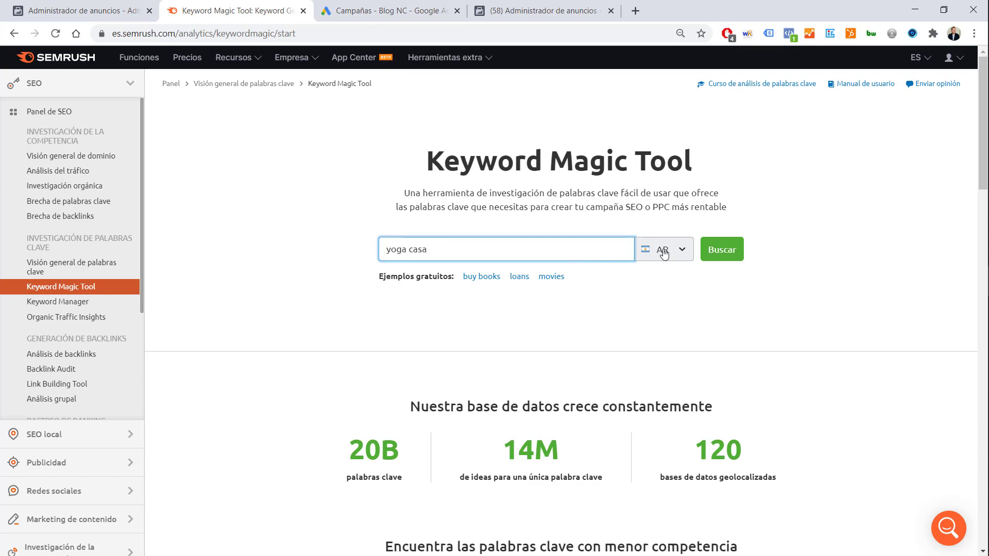
pyautogui.click(732, 256)
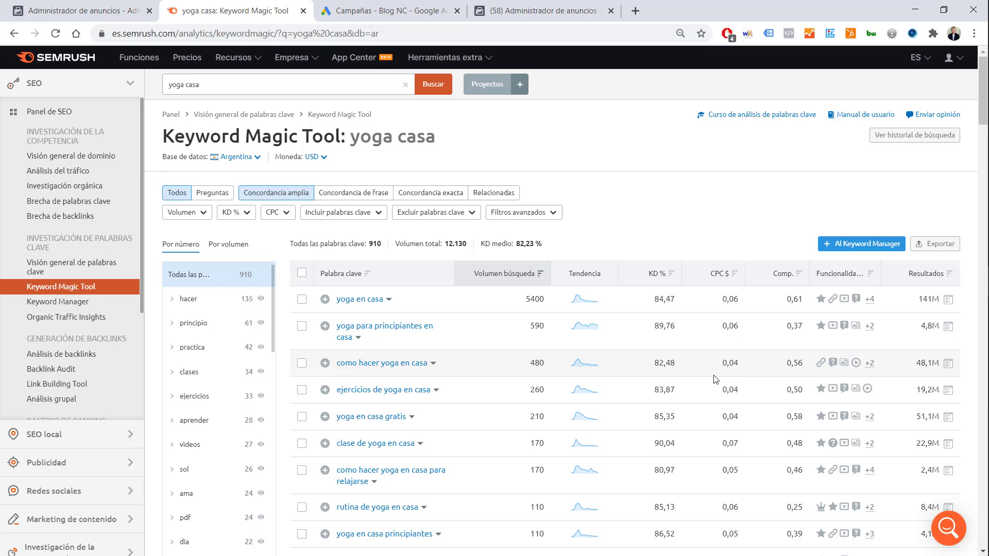
# Step: Switch to Google Ads and start creating a new campaign
pyautogui.hotkey('ctrl', 'Tab')
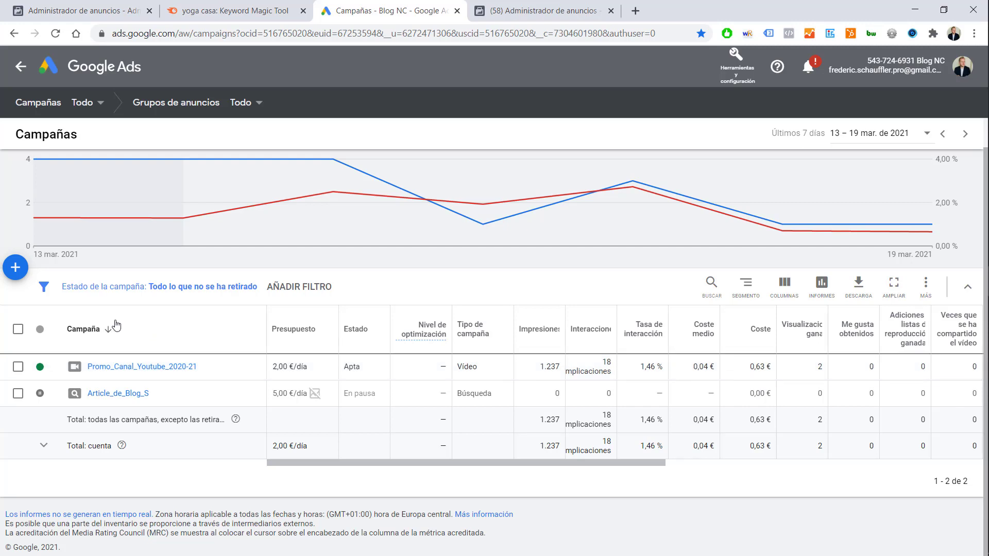
pyautogui.click(15, 268)
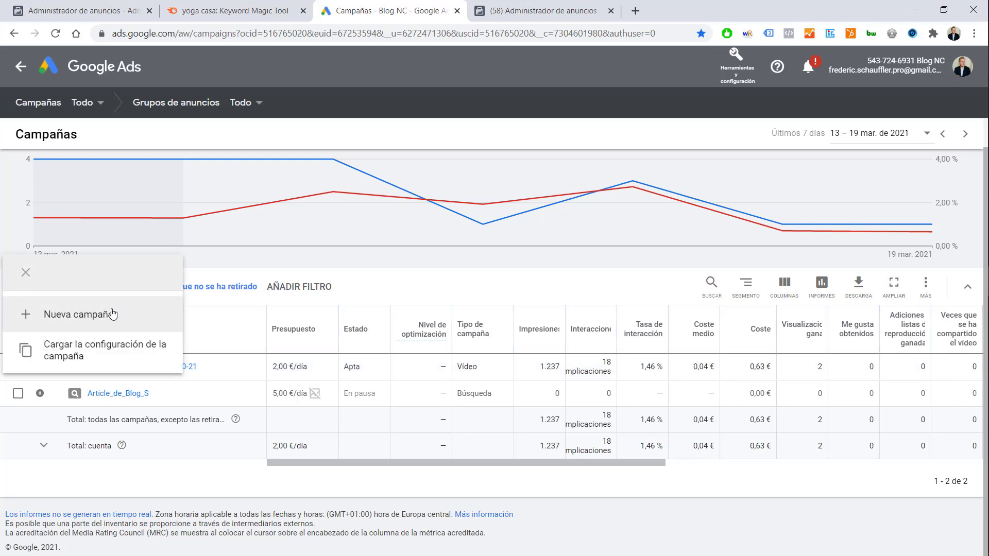
pyautogui.click(102, 318)
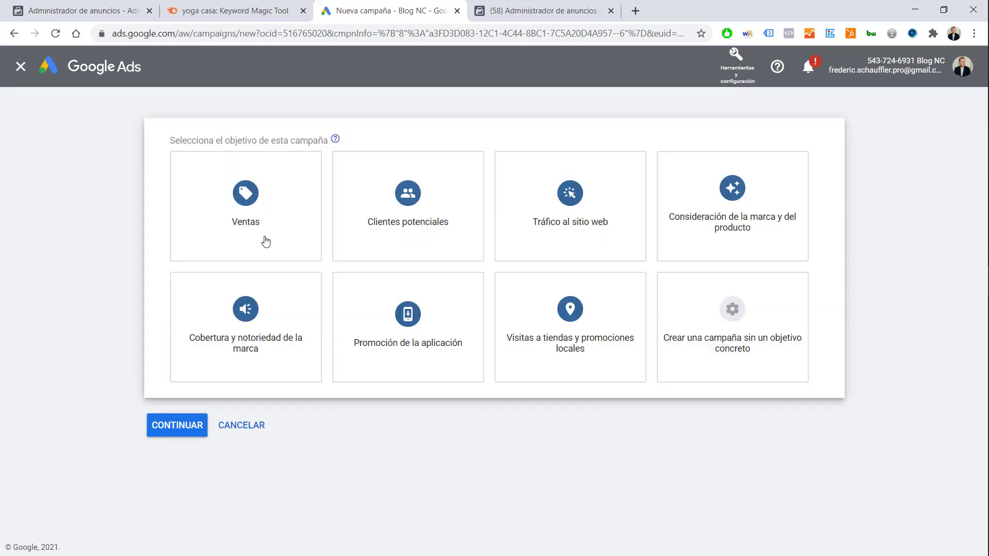
# Step: Create the campaign without a specific goal as a Búsqueda campaign, with Visitas al sitio web as the desired result
pyautogui.click(754, 339)
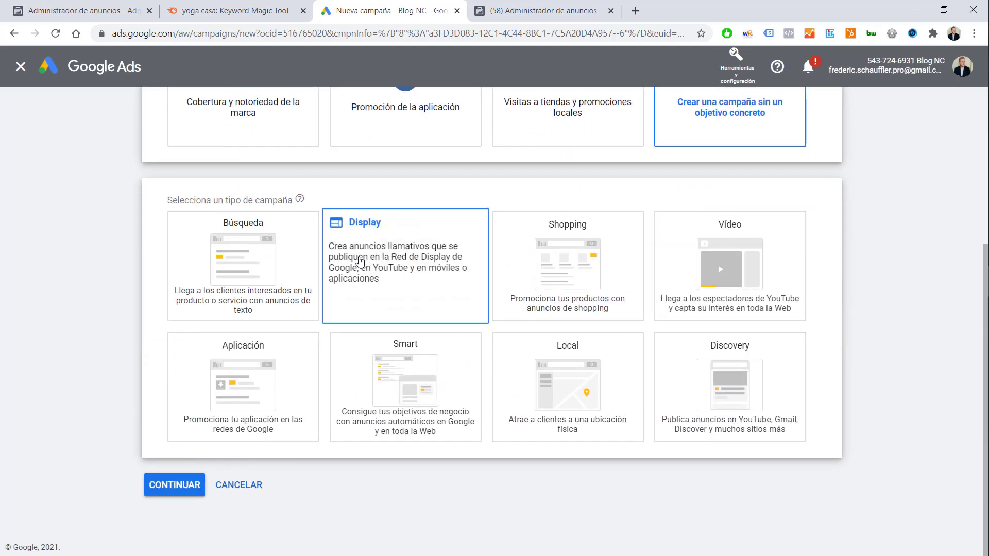
pyautogui.click(262, 260)
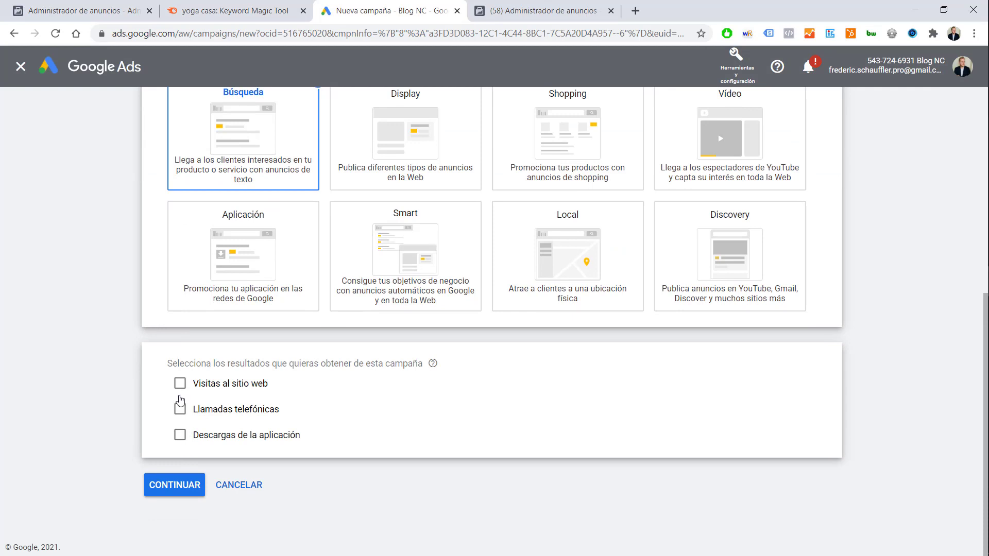
pyautogui.click(180, 383)
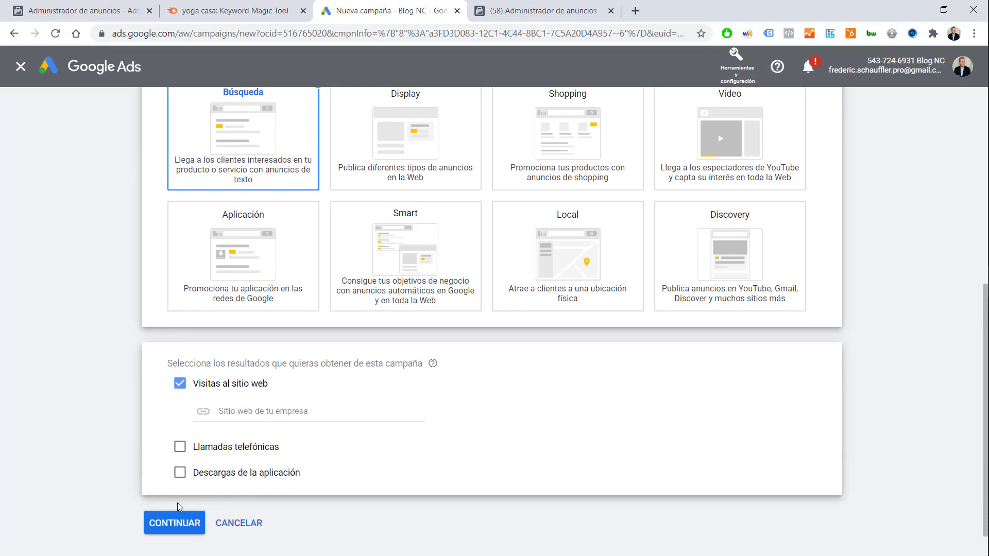
pyautogui.click(184, 526)
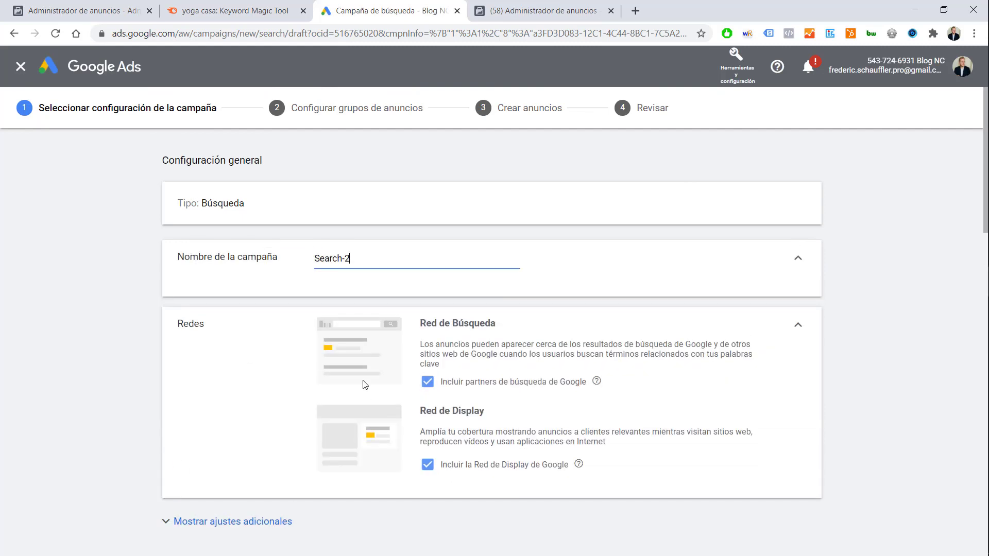
# Step: Exclude Google search partners and the Google Display Network from the campaign's networks
pyautogui.scroll(-6, 365, 384)
pyautogui.scroll(3, 365, 381)
pyautogui.click(427, 226)
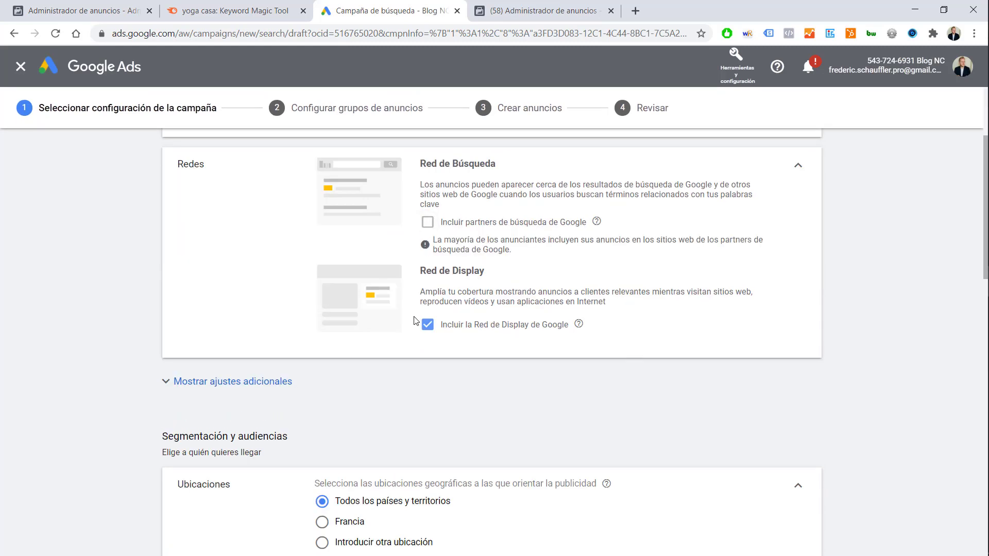
pyautogui.click(428, 325)
# Step: Target the campaign to the country Argentina and remove Inglés from its languages
pyautogui.scroll(-6, 307, 278)
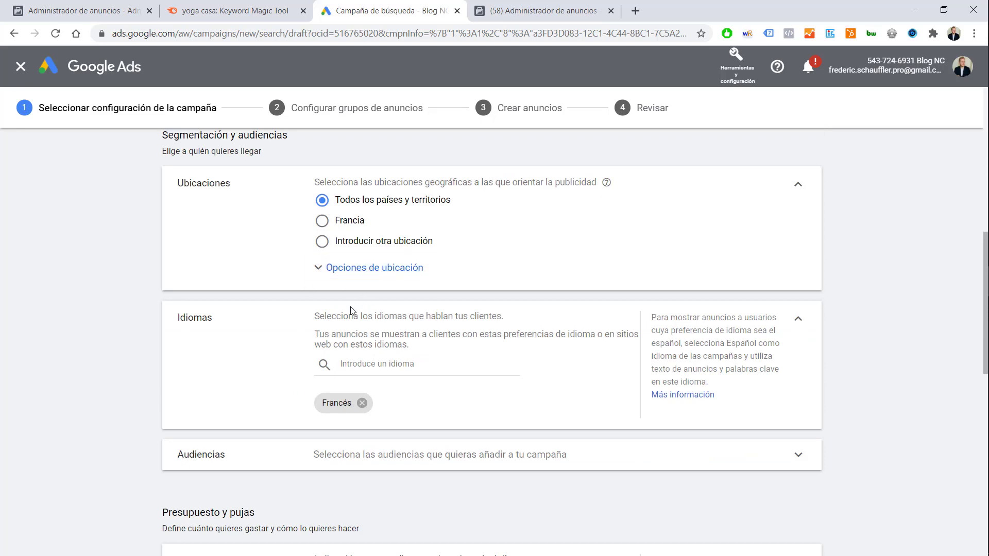
pyautogui.click(361, 269)
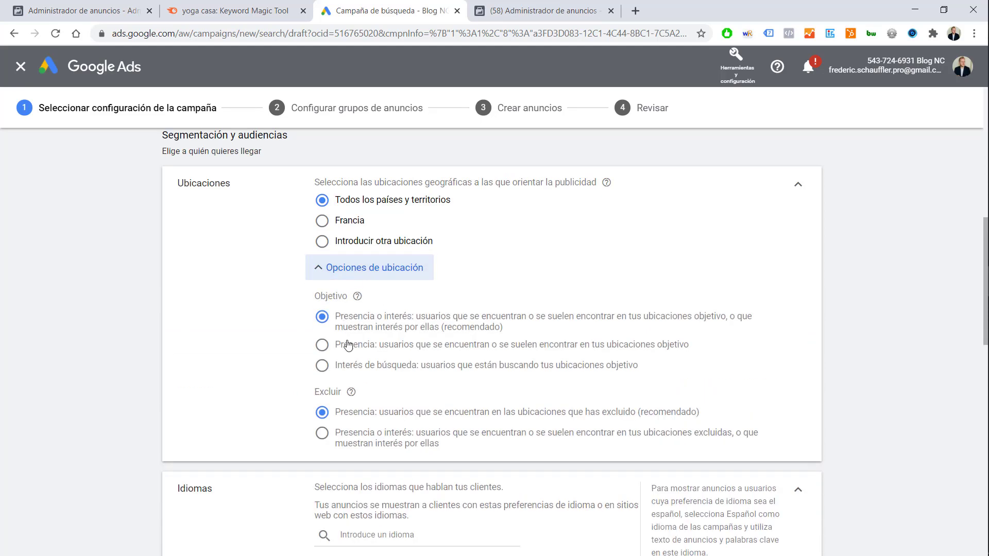
pyautogui.click(363, 273)
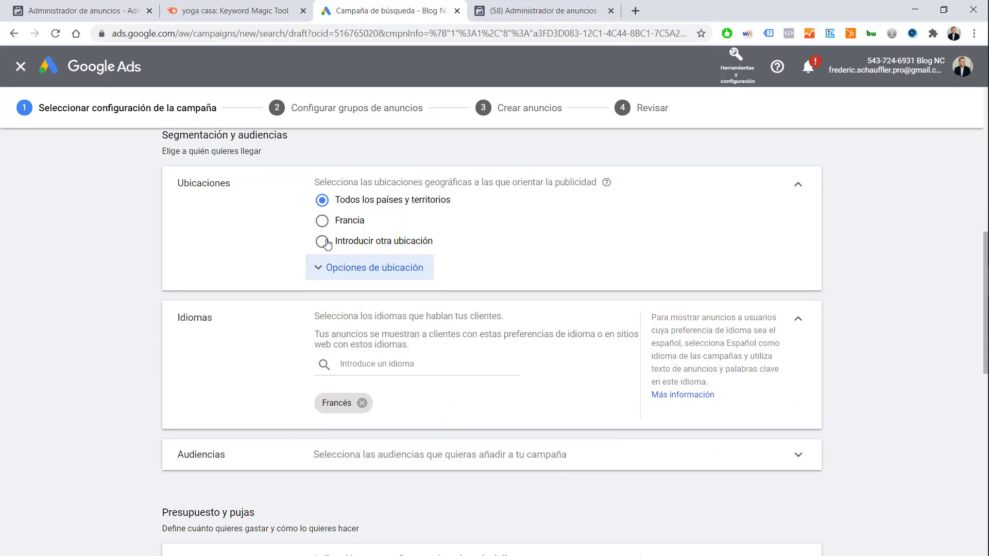
pyautogui.click(322, 241)
pyautogui.click(382, 272)
pyautogui.write('a')
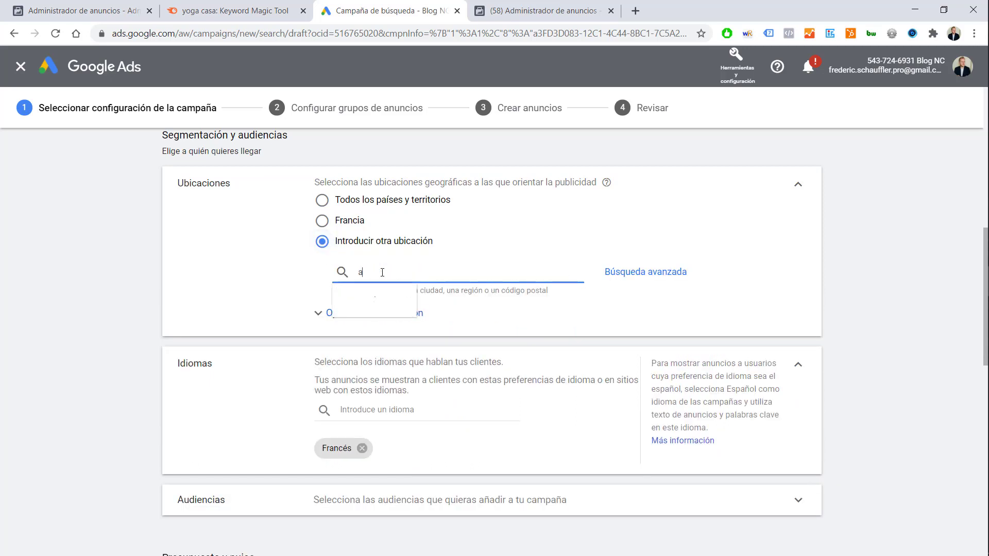
pyautogui.write('rgentin')
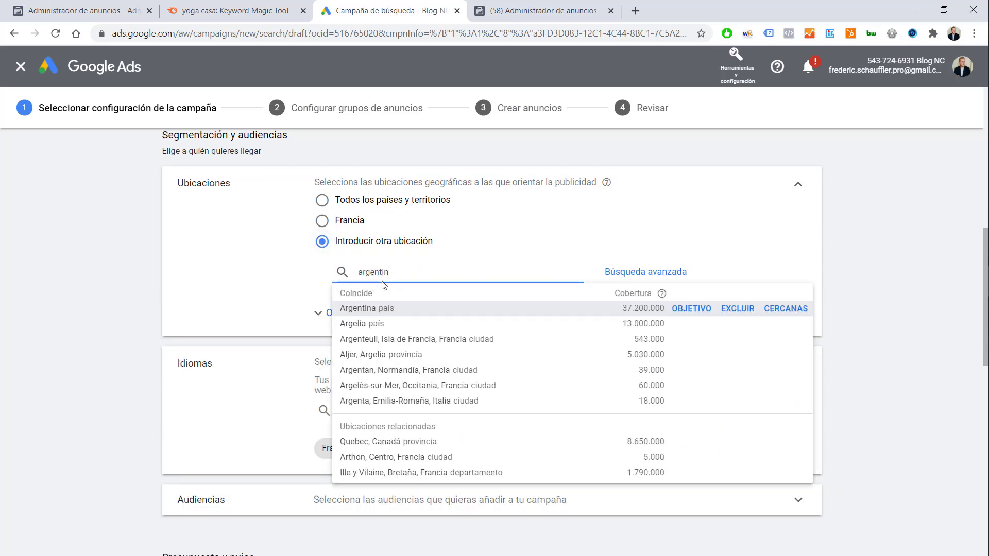
pyautogui.click(693, 309)
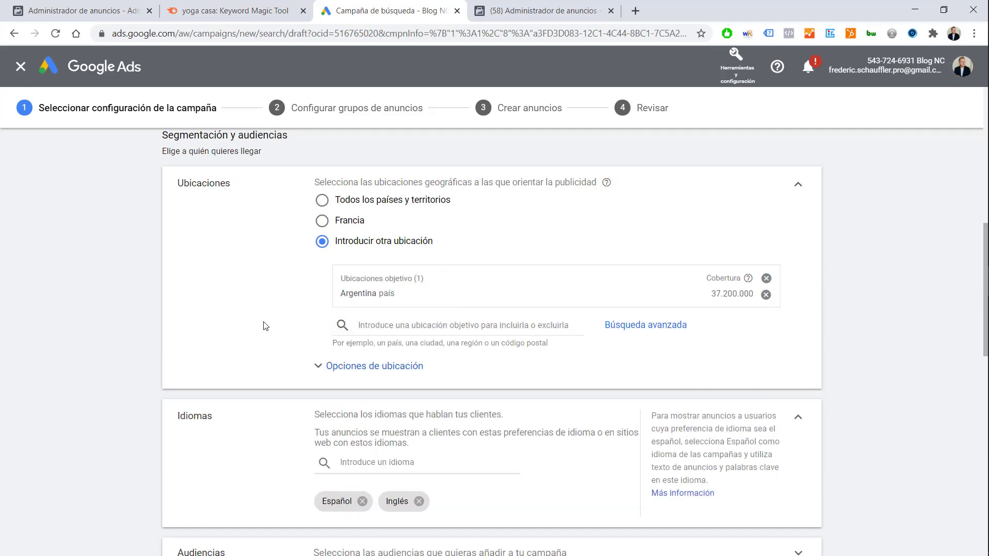
pyautogui.scroll(-3, 266, 326)
pyautogui.click(418, 342)
# Step: Set the average daily budget to 10 € and save the campaign settings to continue to the ad group setup
pyautogui.scroll(-5, 221, 309)
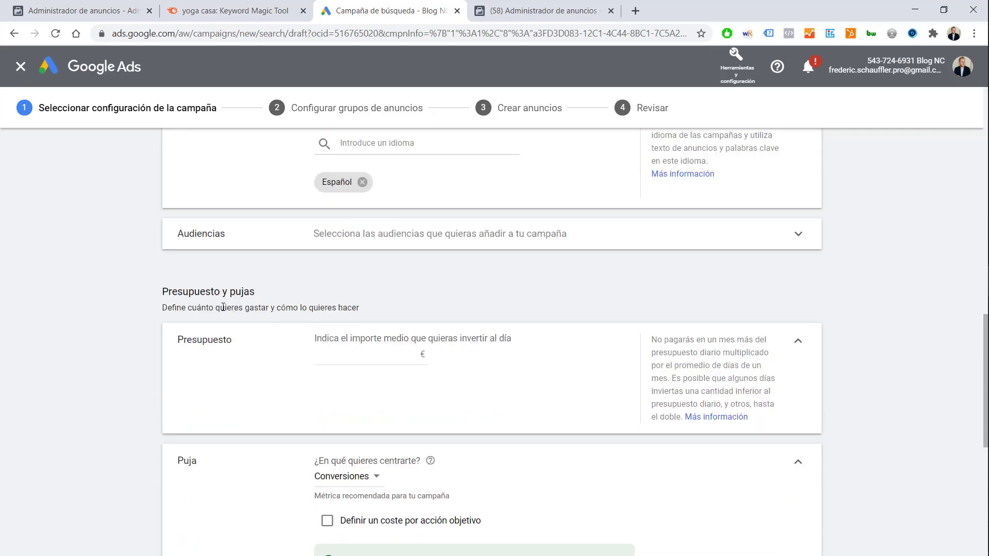
pyautogui.click(337, 272)
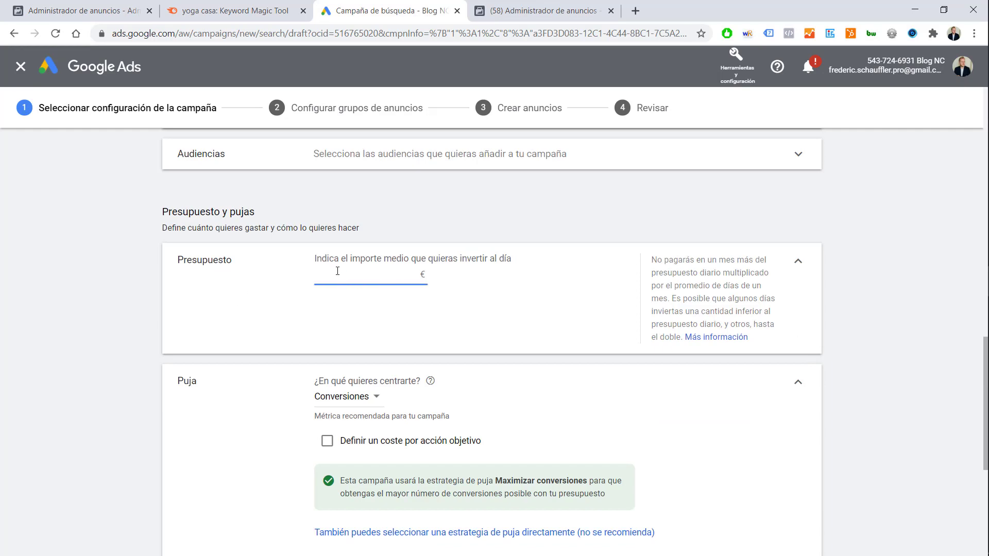
pyautogui.write('10')
pyautogui.click(77, 314)
pyautogui.scroll(-5, 88, 316)
pyautogui.scroll(-1, 88, 316)
pyautogui.scroll(2, 125, 318)
pyautogui.scroll(-2, 125, 317)
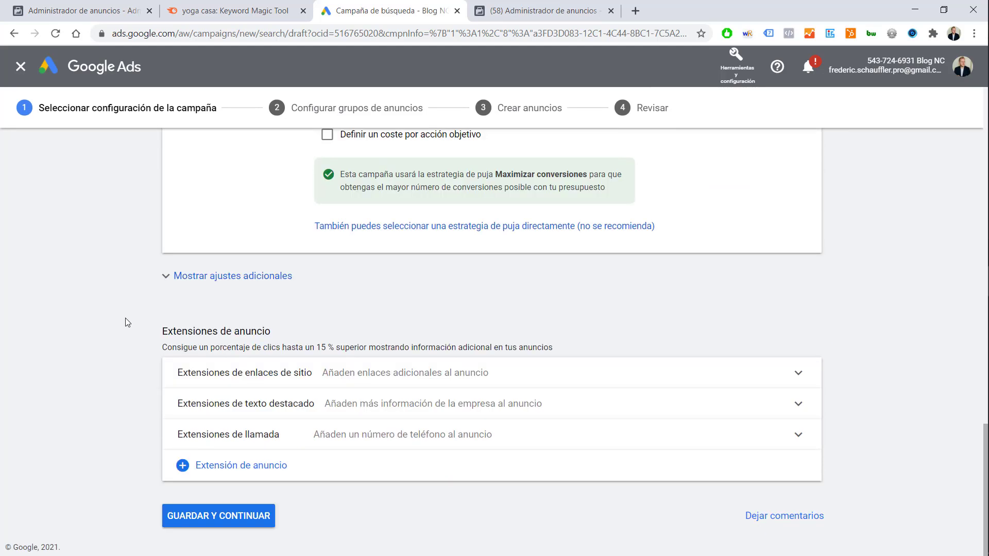
pyautogui.click(223, 516)
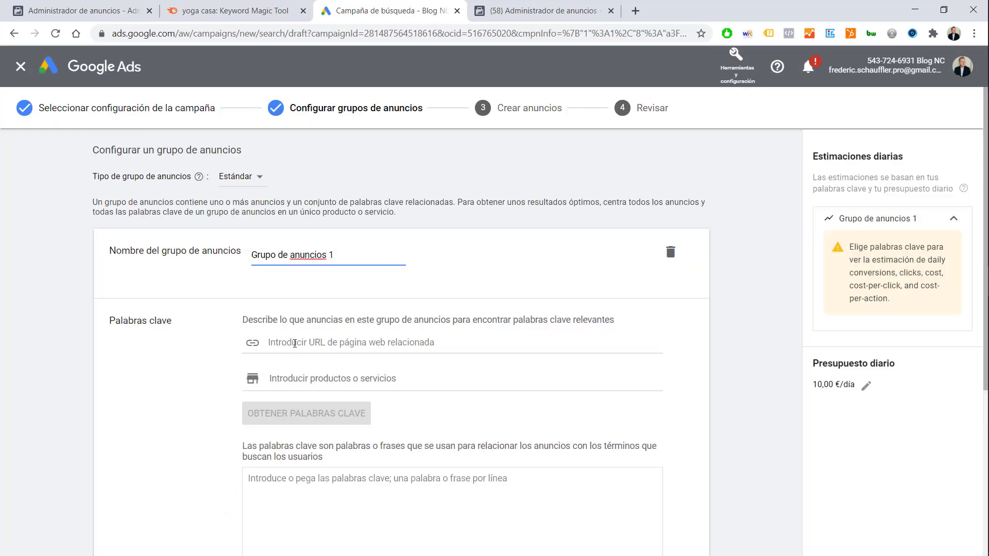
# Step: Enter the exact-match keywords [como hacer yoga en casa] and [yoga para principiantes en casa] for the ad group
pyautogui.click(295, 344)
pyautogui.scroll(-2, 296, 341)
pyautogui.scroll(-2, 297, 340)
pyautogui.click(295, 351)
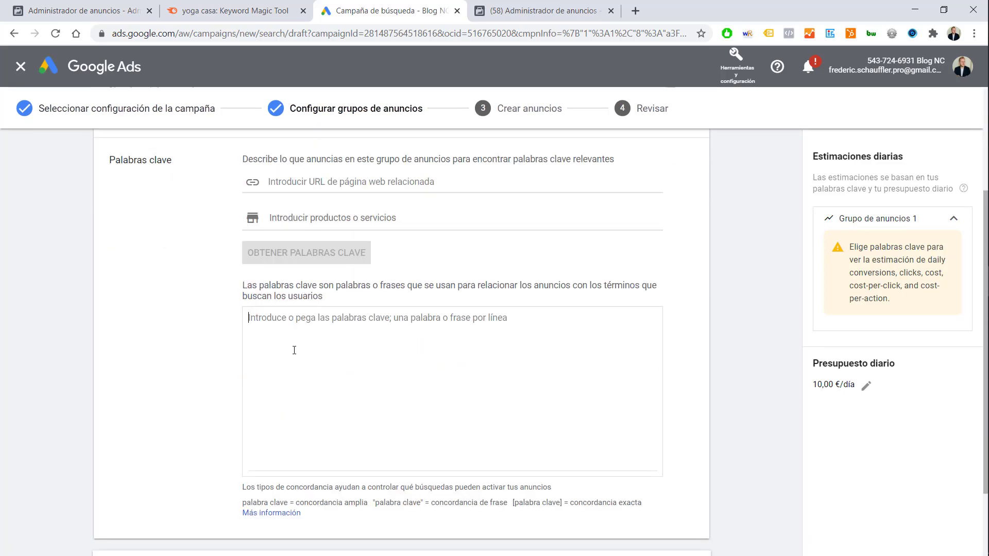
pyautogui.write('[como hacer yoga en casa] [yoga para principiantes en casa]')
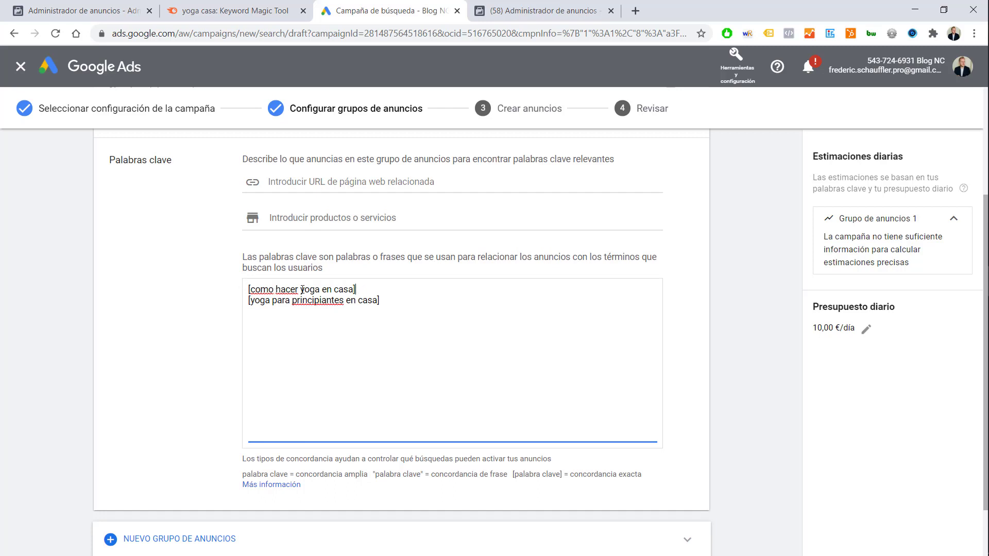
pyautogui.click(196, 301)
pyautogui.scroll(-2, 201, 299)
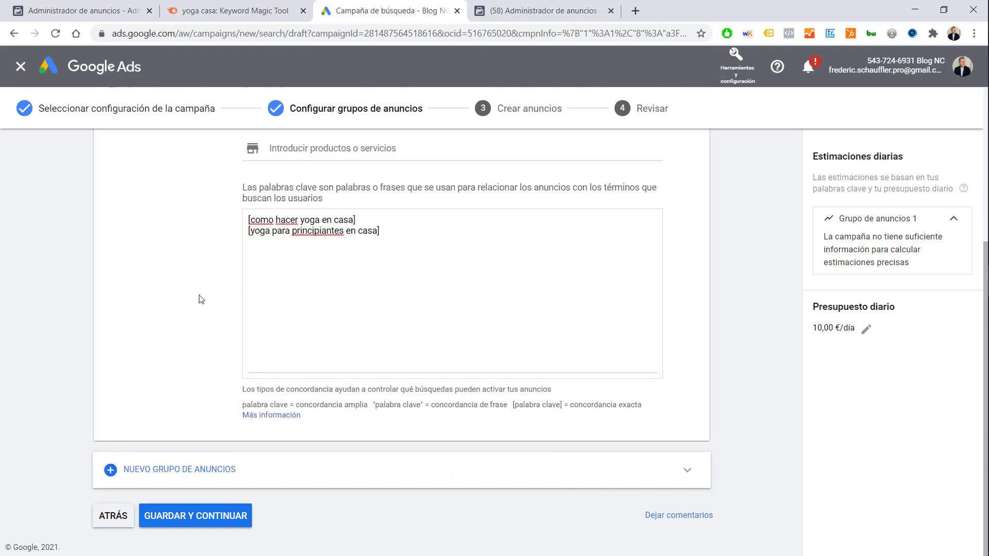